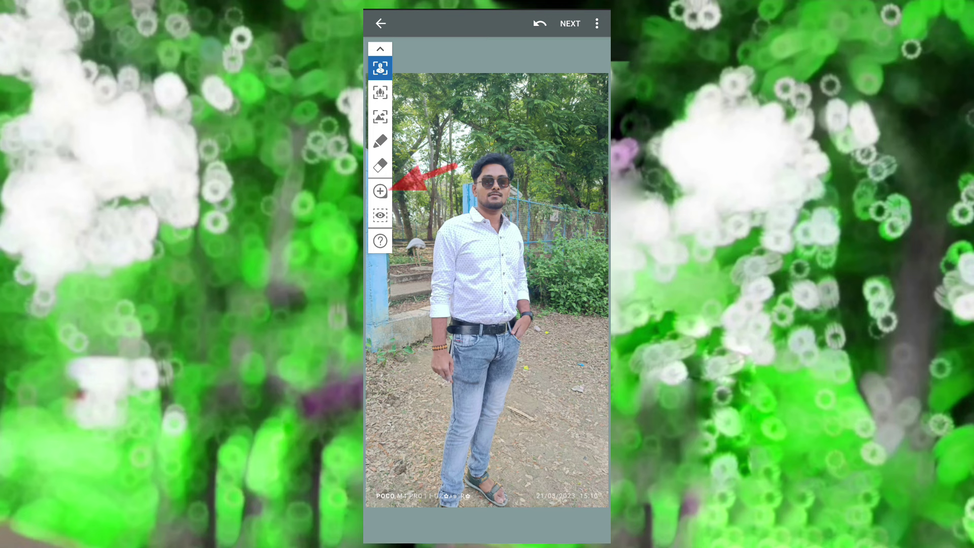
Step: With the add tool and the palette collapsed, trace a closed outline around the man
{"action": "left_click", "coordinate": [380, 192]}
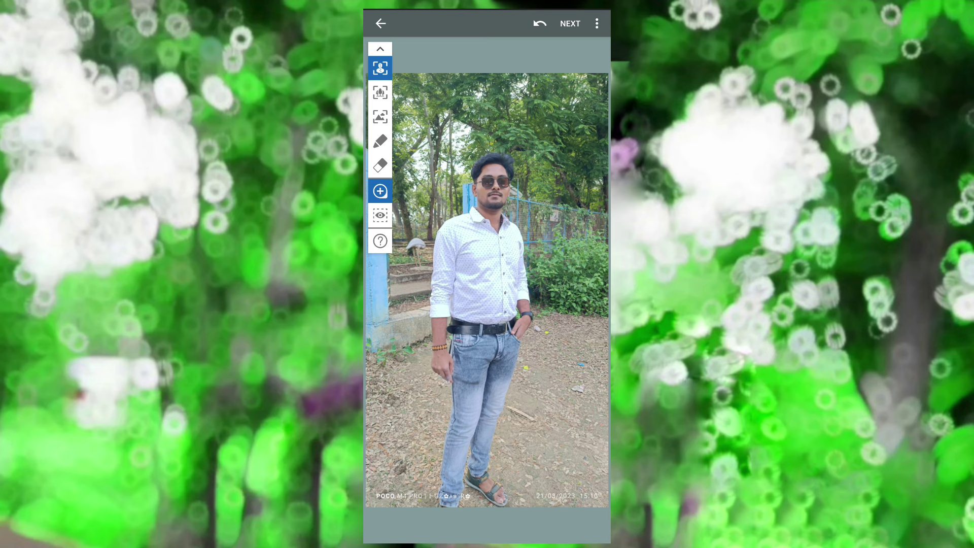
{"action": "left_click", "coordinate": [380, 49]}
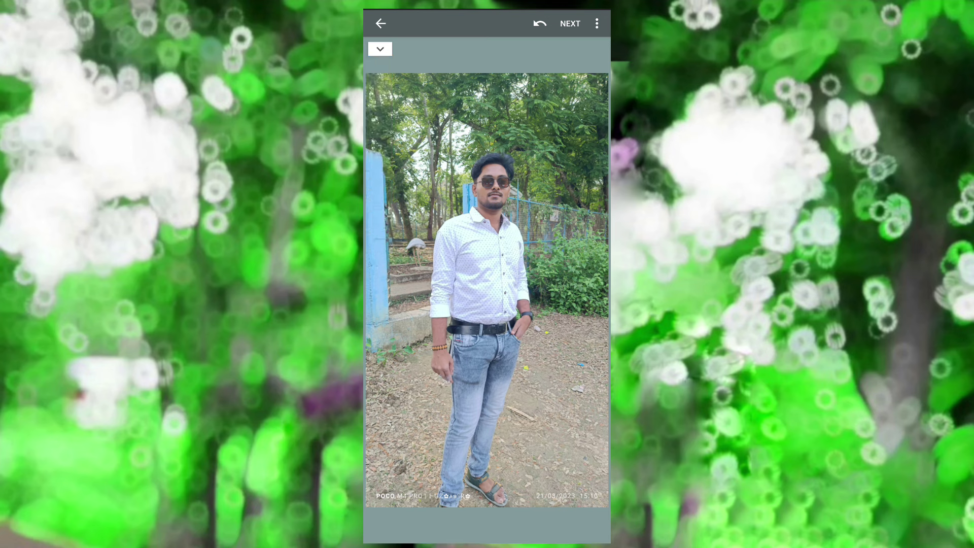
{"action": "mouse_move", "coordinate": [482, 389]}
{"action": "left_mouse_down"}
{"action": "mouse_move", "coordinate": [528, 251]}
{"action": "mouse_move", "coordinate": [517, 165]}
{"action": "mouse_move", "coordinate": [498, 145]}
{"action": "mouse_move", "coordinate": [505, 98]}
{"action": "mouse_move", "coordinate": [431, 217]}
{"action": "mouse_move", "coordinate": [452, 334]}
{"action": "mouse_move", "coordinate": [443, 437]}
{"action": "mouse_move", "coordinate": [472, 384]}
{"action": "mouse_move", "coordinate": [504, 425]}
{"action": "mouse_move", "coordinate": [513, 355]}
{"action": "left_mouse_up"}
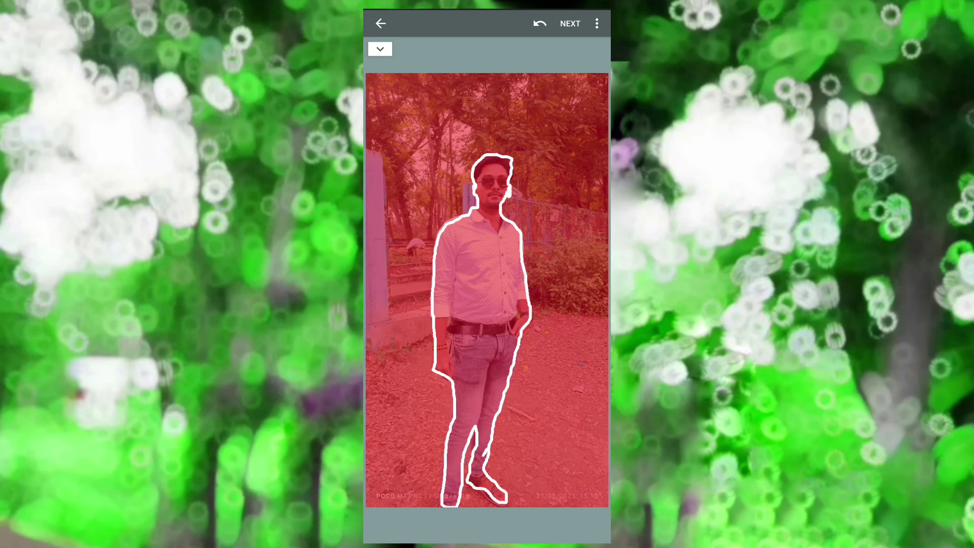
Step: Switch to the background brush and paint over the fence and bushes
{"action": "left_click", "coordinate": [381, 49]}
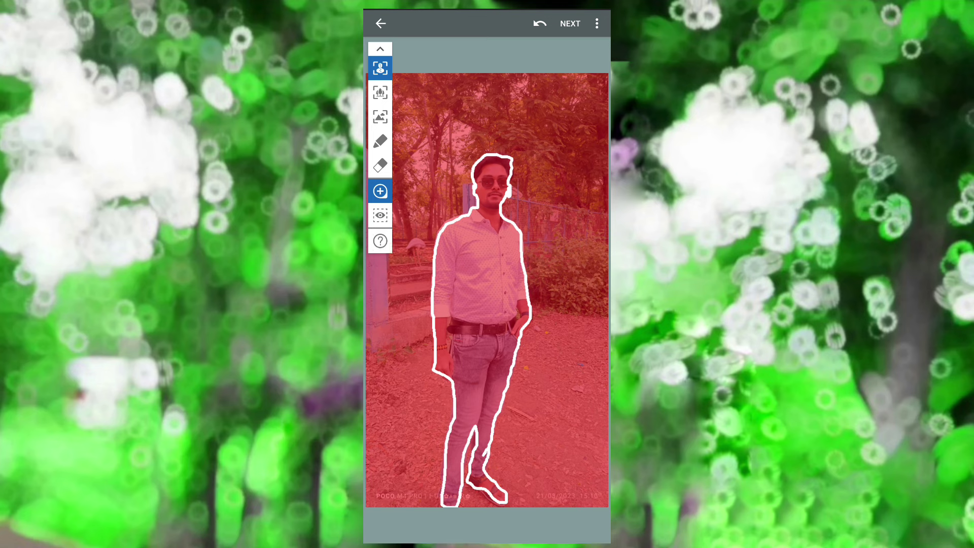
{"action": "left_click", "coordinate": [380, 92]}
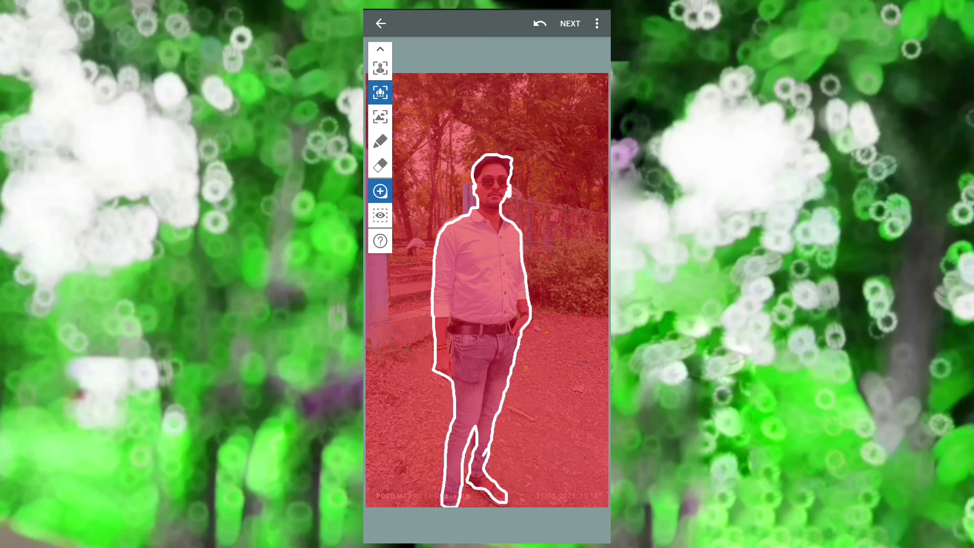
{"action": "left_click", "coordinate": [380, 48]}
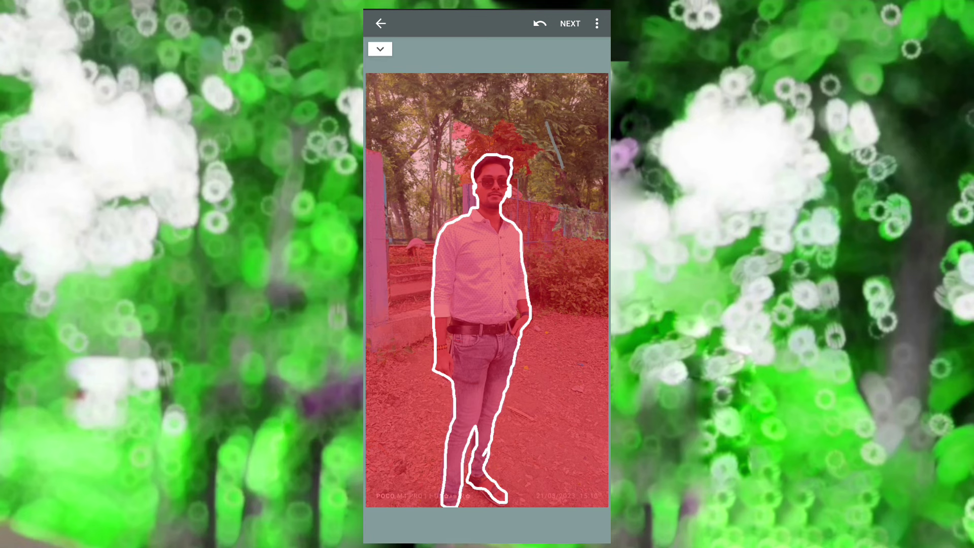
{"action": "scroll", "coordinate": [558, 330], "scroll_direction": "up", "scroll_amount": 3}
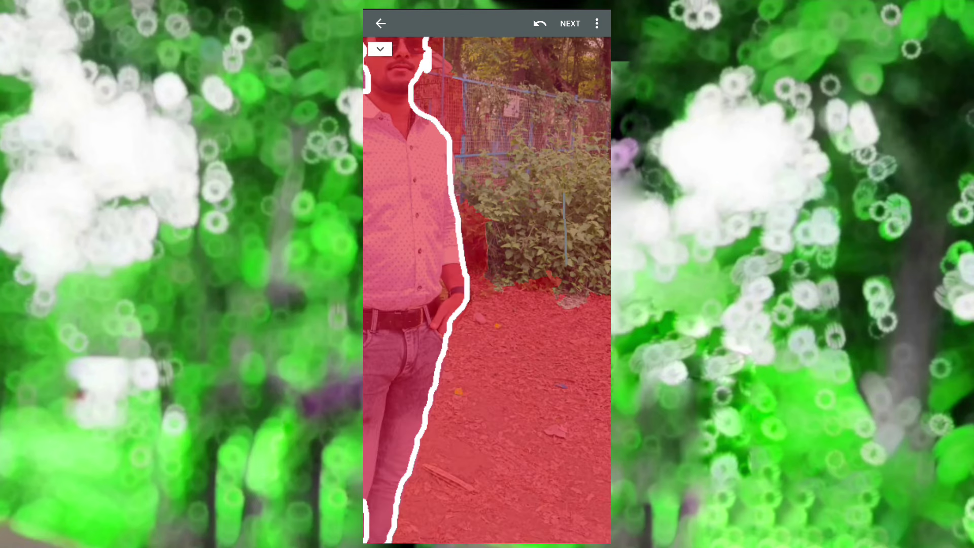
{"action": "left_click_drag", "start_coordinate": [482, 219], "coordinate": [512, 208]}
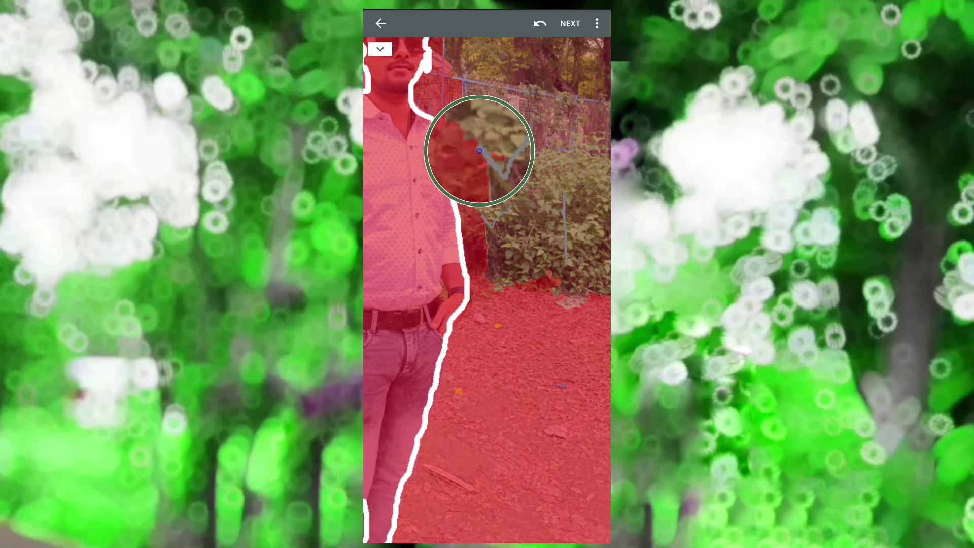
Step: Mark the ground beside the man and near his legs as background
{"action": "scroll", "coordinate": [488, 289], "scroll_direction": "down", "scroll_amount": 3}
{"action": "left_click_drag", "start_coordinate": [521, 265], "coordinate": [496, 376]}
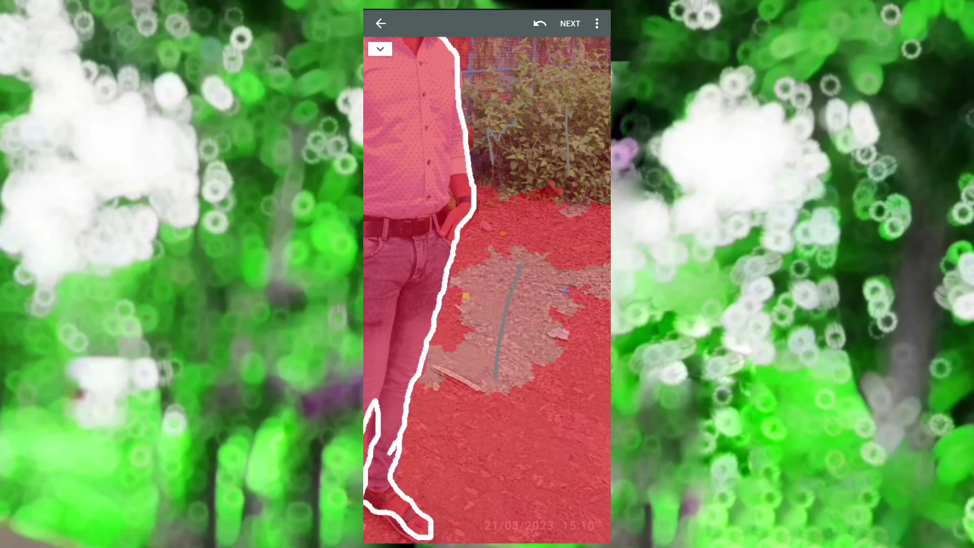
{"action": "left_click_drag", "start_coordinate": [509, 231], "coordinate": [479, 325]}
{"action": "scroll", "coordinate": [487, 289], "scroll_direction": "up", "scroll_amount": 3}
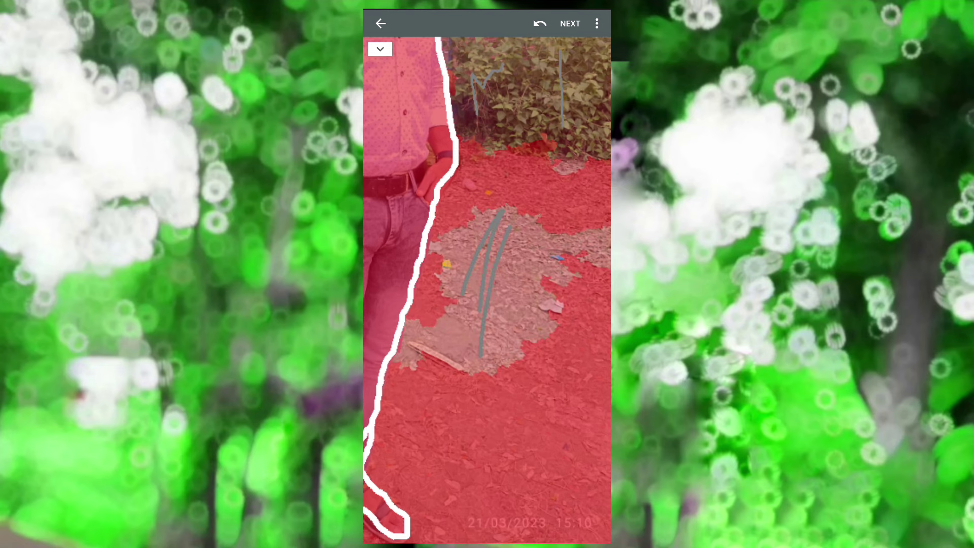
{"action": "left_click_drag", "start_coordinate": [481, 150], "coordinate": [442, 259]}
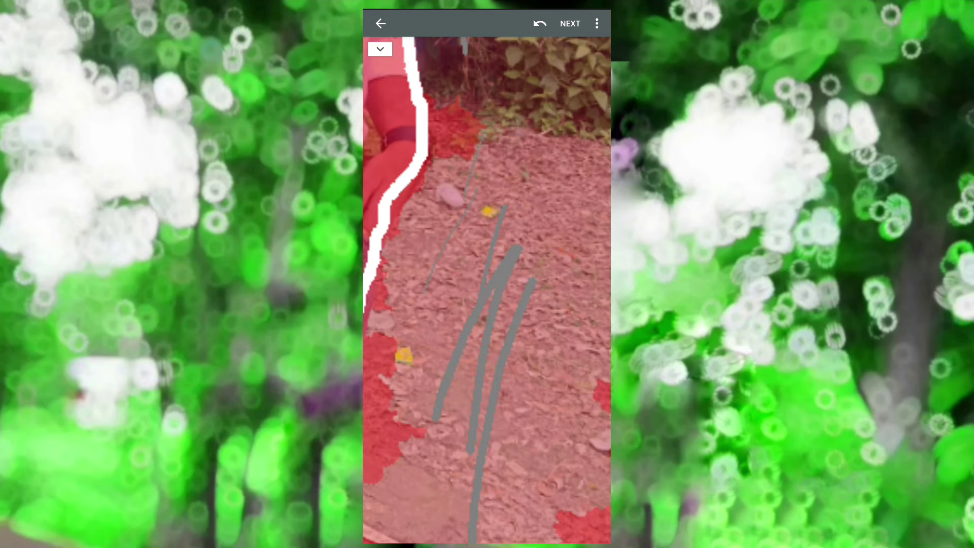
{"action": "scroll", "coordinate": [487, 289], "scroll_direction": "up", "scroll_amount": 3}
{"action": "left_click_drag", "start_coordinate": [487, 148], "coordinate": [482, 230]}
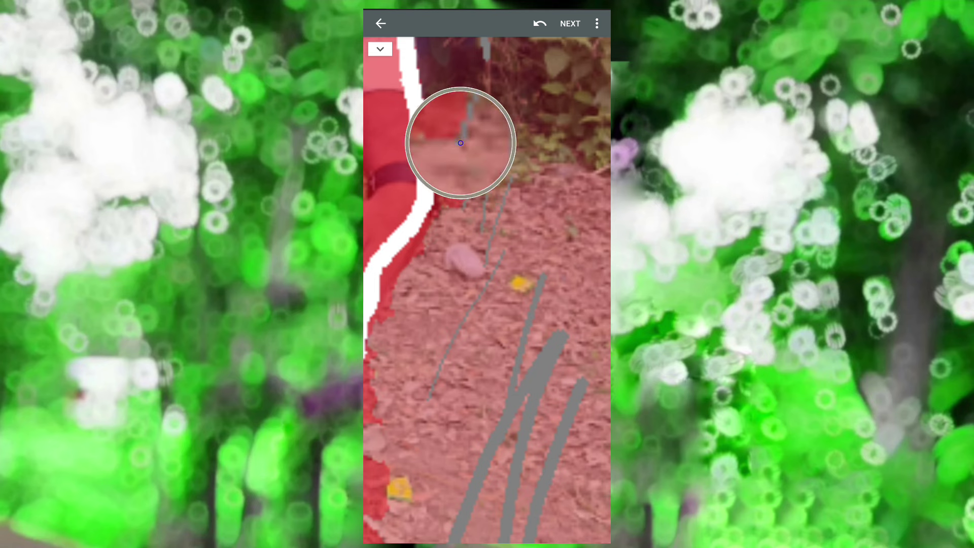
{"action": "left_click_drag", "start_coordinate": [472, 163], "coordinate": [436, 304]}
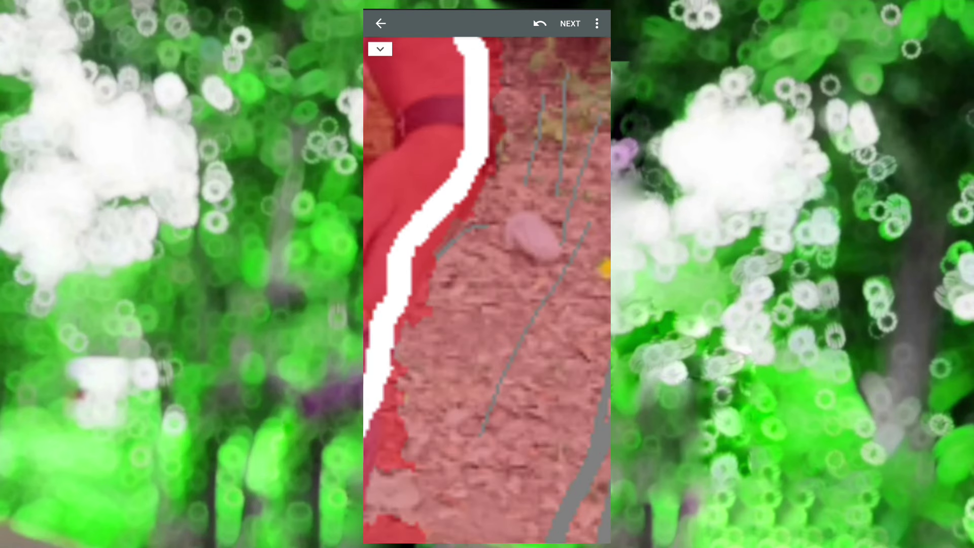
{"action": "left_click_drag", "start_coordinate": [495, 254], "coordinate": [477, 399]}
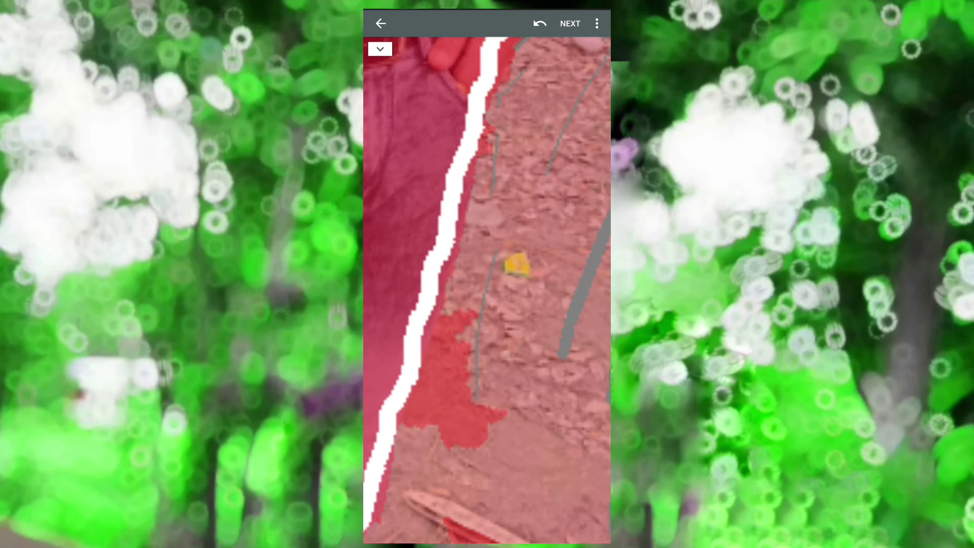
{"action": "left_click_drag", "start_coordinate": [472, 334], "coordinate": [441, 427]}
Step: Mark the trees and leaves around the man's head as background
{"action": "left_click_drag", "start_coordinate": [487, 203], "coordinate": [520, 394]}
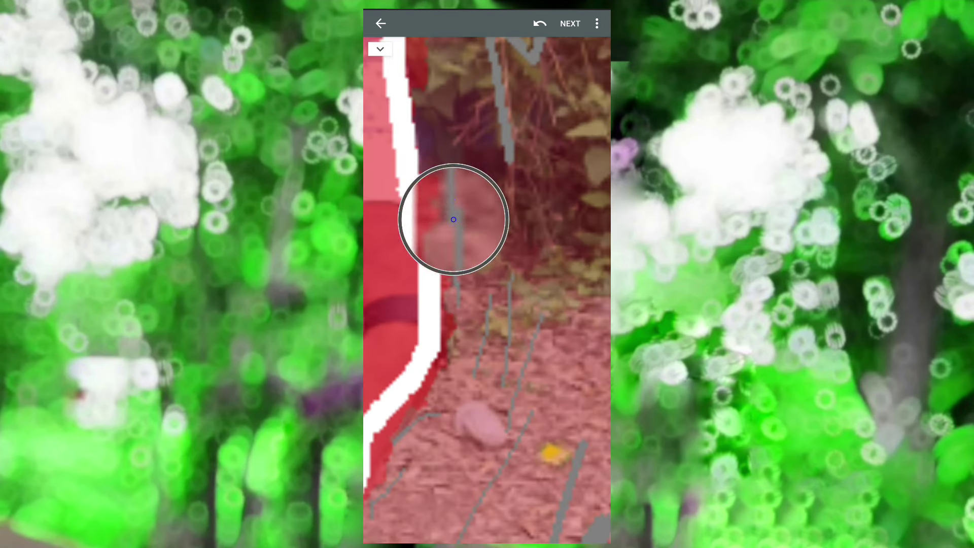
{"action": "scroll", "coordinate": [487, 289], "scroll_direction": "down", "scroll_amount": 5}
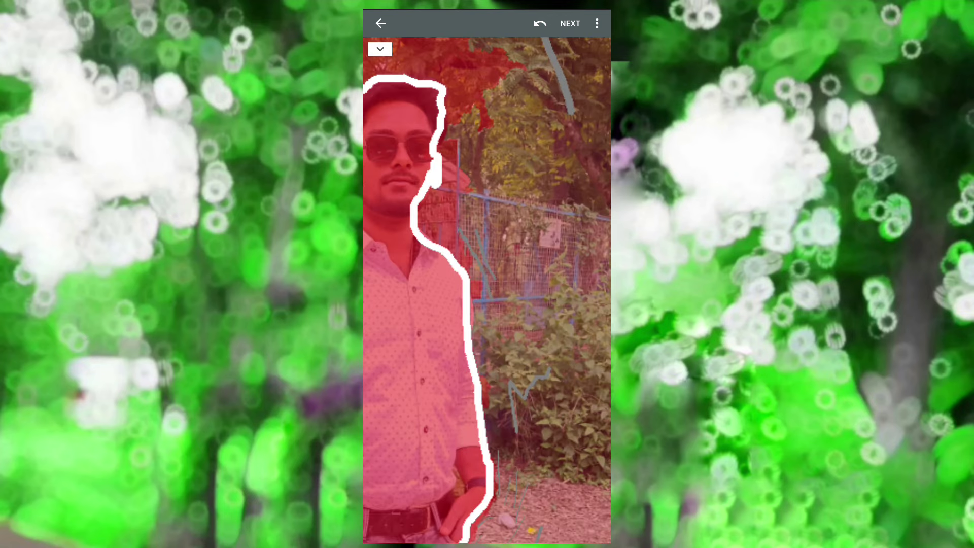
{"action": "scroll", "coordinate": [487, 289], "scroll_direction": "up", "scroll_amount": 3}
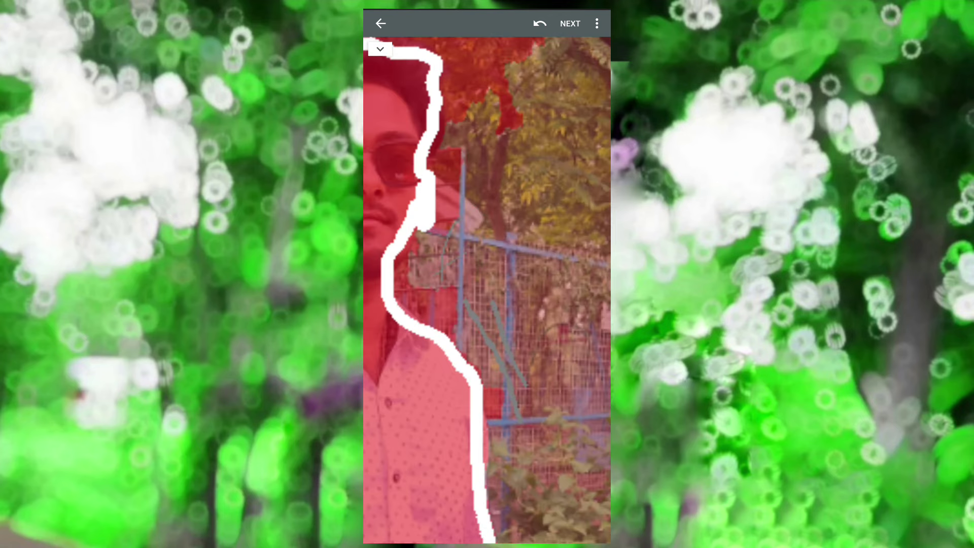
{"action": "left_click_drag", "start_coordinate": [487, 178], "coordinate": [498, 320]}
{"action": "scroll", "coordinate": [487, 289], "scroll_direction": "down", "scroll_amount": 3}
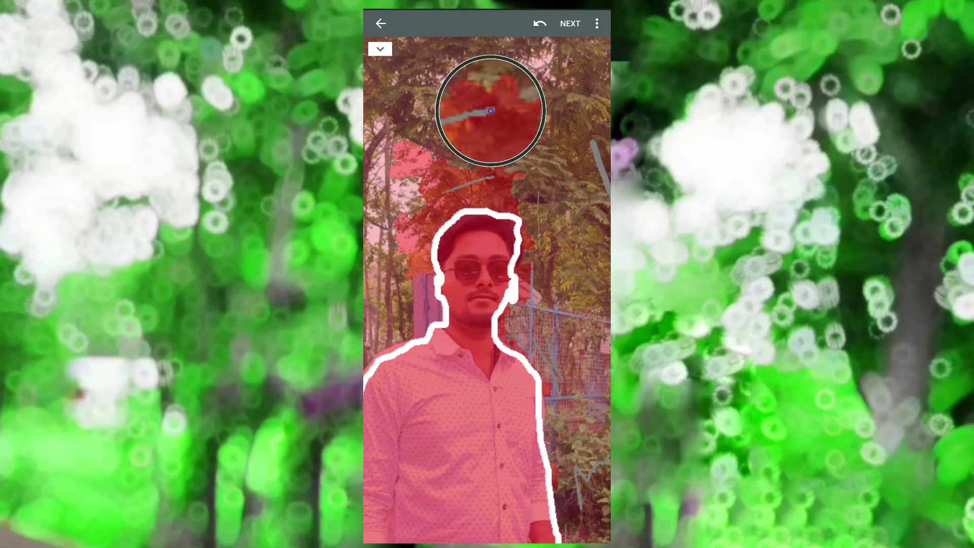
{"action": "scroll", "coordinate": [488, 290], "scroll_direction": "up", "scroll_amount": 3}
{"action": "left_click_drag", "start_coordinate": [551, 176], "coordinate": [421, 233]}
{"action": "scroll", "coordinate": [487, 289], "scroll_direction": "down", "scroll_amount": 3}
{"action": "scroll", "coordinate": [487, 290], "scroll_direction": "up", "scroll_amount": 3}
{"action": "left_click_drag", "start_coordinate": [553, 148], "coordinate": [436, 205]}
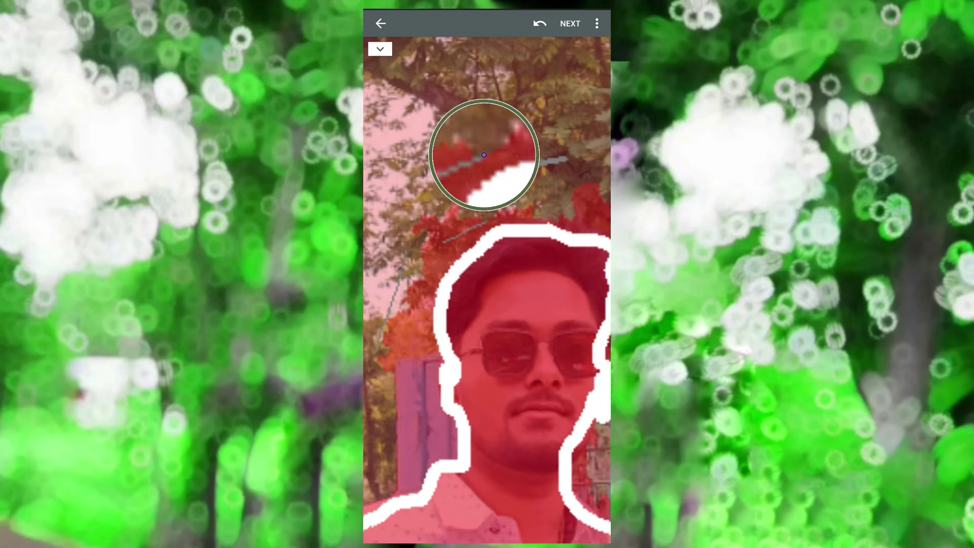
Step: Touch up the ground beside the man's body as background
{"action": "scroll", "coordinate": [488, 289], "scroll_direction": "up", "scroll_amount": 2}
{"action": "scroll", "coordinate": [487, 290], "scroll_direction": "down", "scroll_amount": 3}
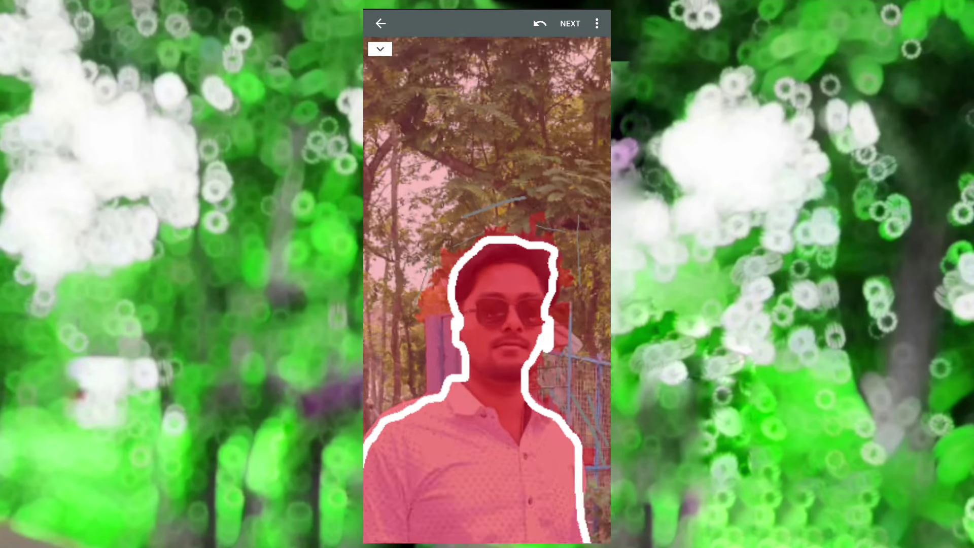
{"action": "scroll", "coordinate": [487, 289], "scroll_direction": "down", "scroll_amount": 2}
{"action": "scroll", "coordinate": [487, 289], "scroll_direction": "down", "scroll_amount": 2}
{"action": "scroll", "coordinate": [487, 289], "scroll_direction": "up", "scroll_amount": 3}
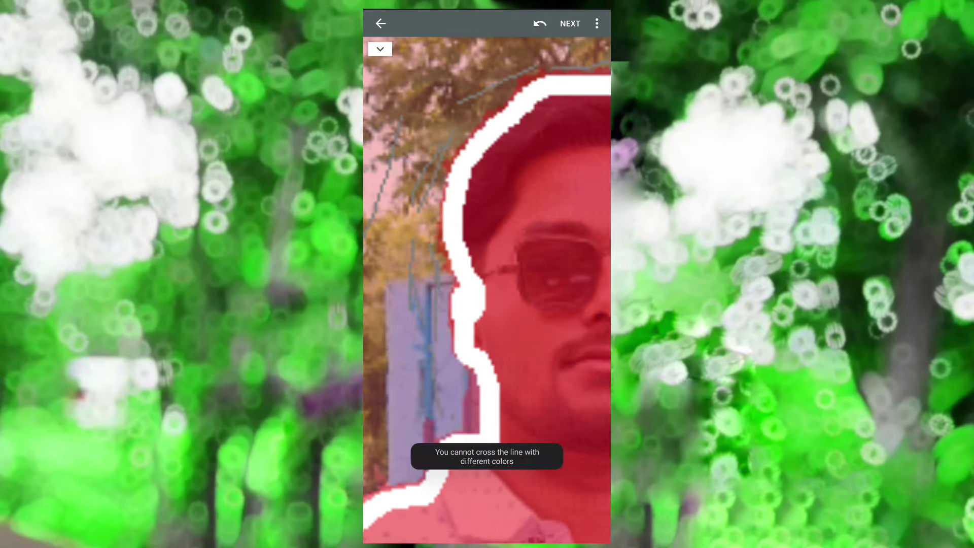
{"action": "scroll", "coordinate": [487, 289], "scroll_direction": "up", "scroll_amount": 2}
{"action": "left_click_drag", "start_coordinate": [460, 300], "coordinate": [462, 380]}
{"action": "scroll", "coordinate": [487, 289], "scroll_direction": "down", "scroll_amount": 1}
{"action": "scroll", "coordinate": [487, 289], "scroll_direction": "down", "scroll_amount": 2}
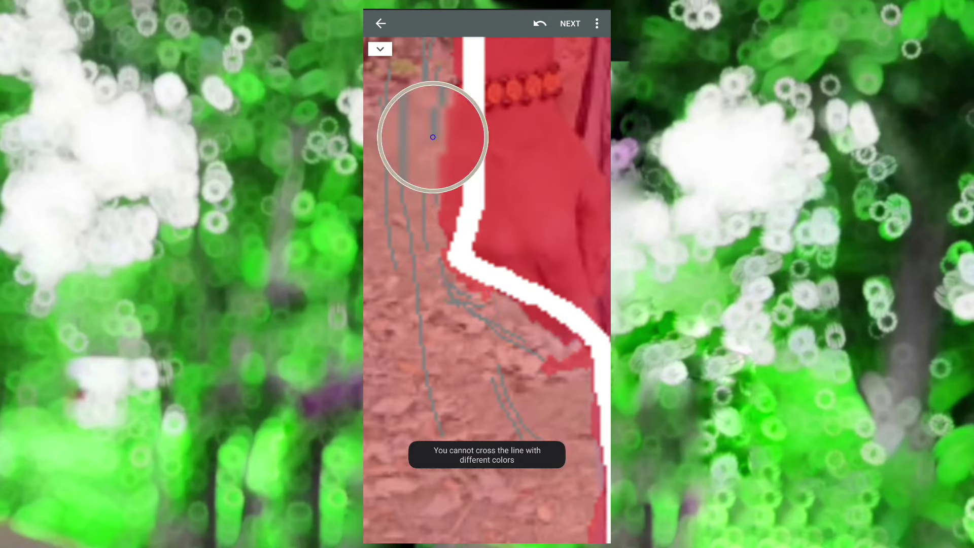
{"action": "scroll", "coordinate": [488, 290], "scroll_direction": "down", "scroll_amount": 2}
{"action": "scroll", "coordinate": [487, 289], "scroll_direction": "down", "scroll_amount": 2}
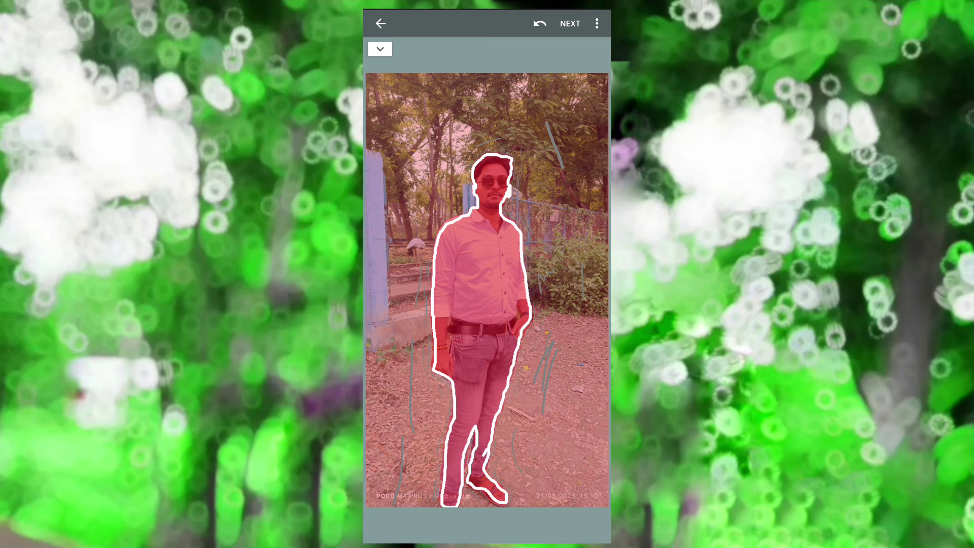
{"action": "scroll", "coordinate": [487, 289], "scroll_direction": "up", "scroll_amount": 2}
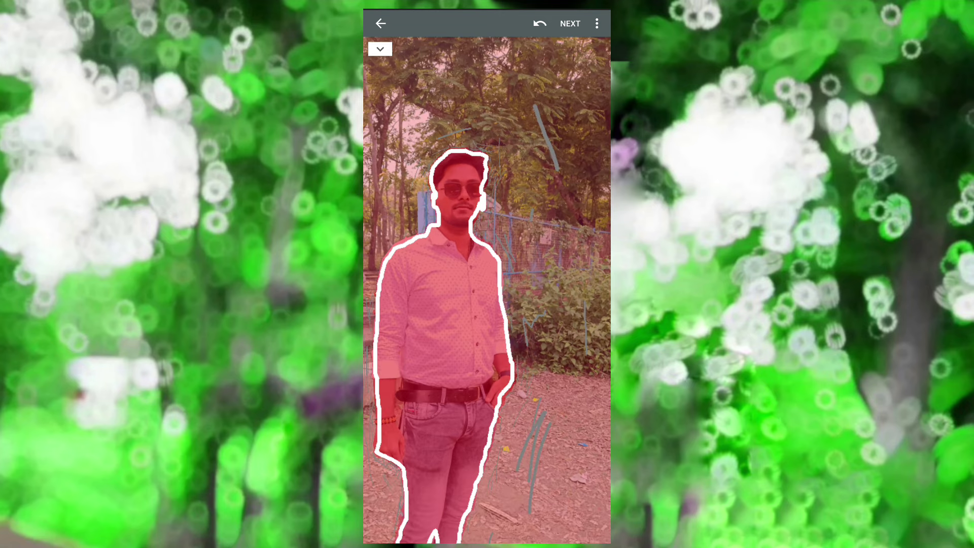
{"action": "scroll", "coordinate": [488, 290], "scroll_direction": "down", "scroll_amount": 2}
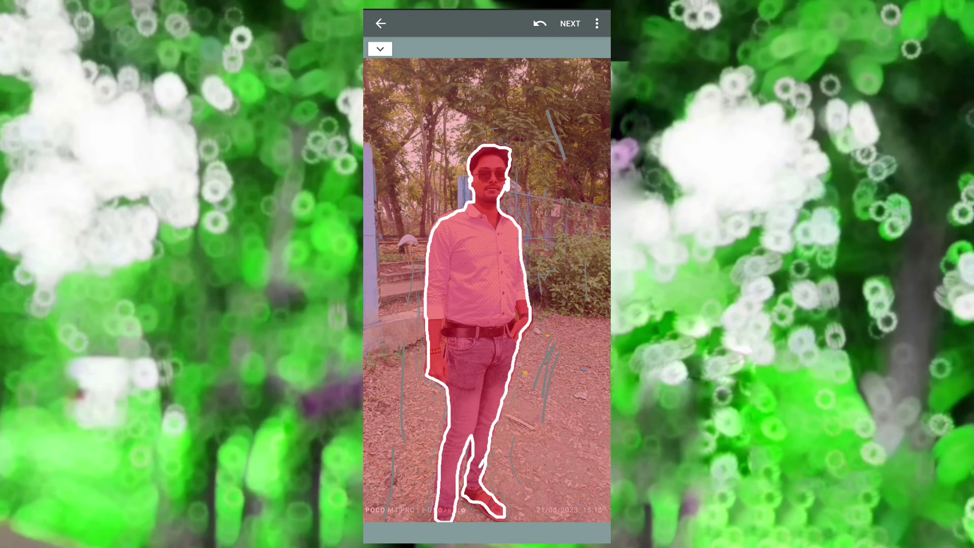
Step: Confirm the man's selection with NEXT to reach the background-blur stage
{"action": "left_click", "coordinate": [570, 23]}
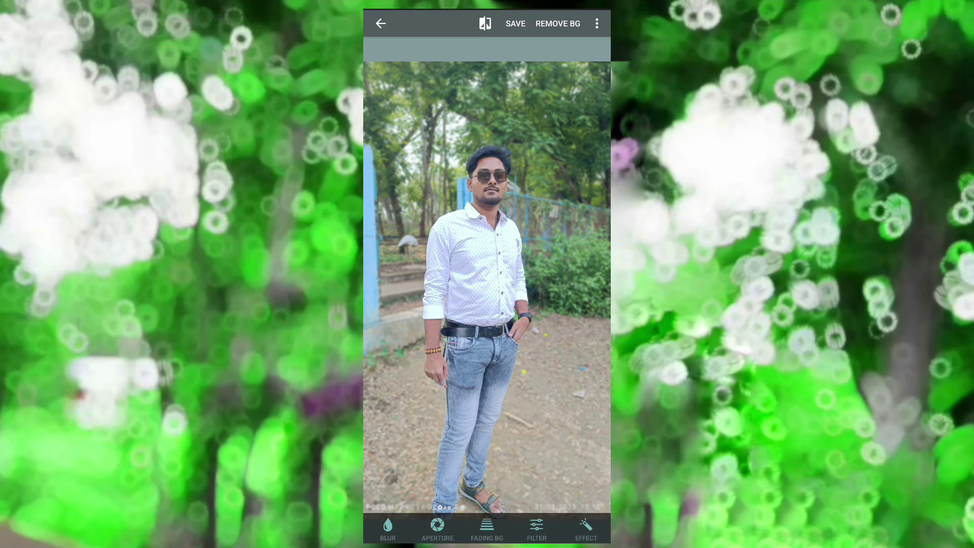
Step: Save the blurred portrait and confirm YES in the save prompt
{"action": "left_click", "coordinate": [516, 24]}
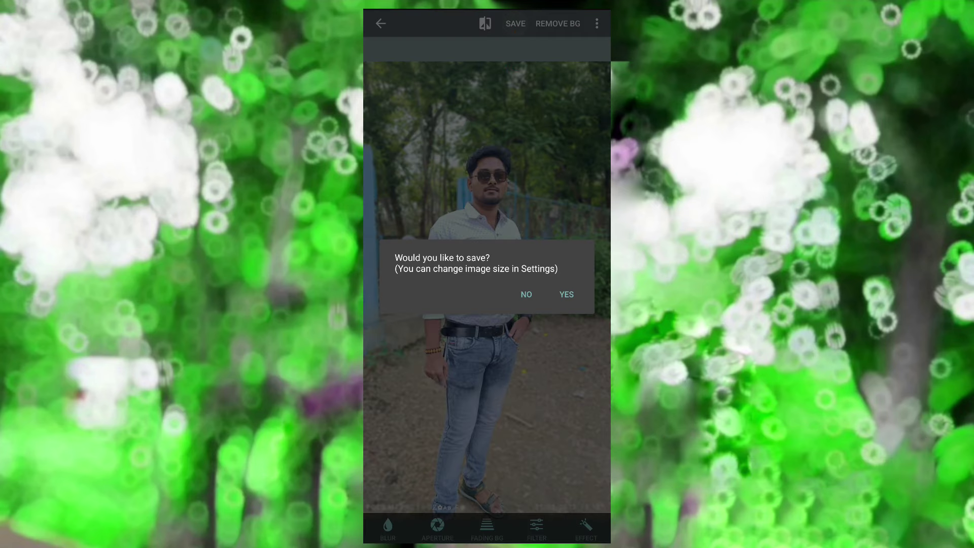
{"action": "left_click", "coordinate": [566, 295]}
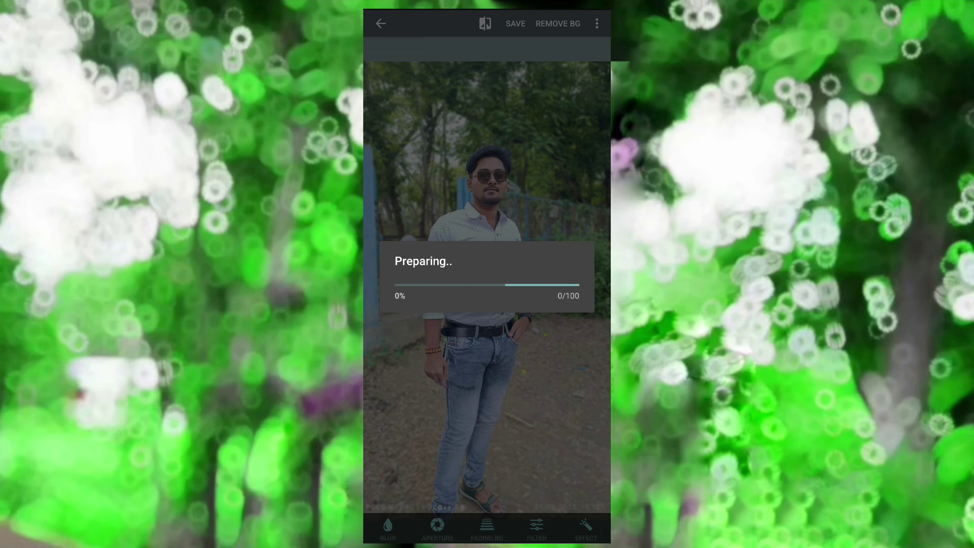